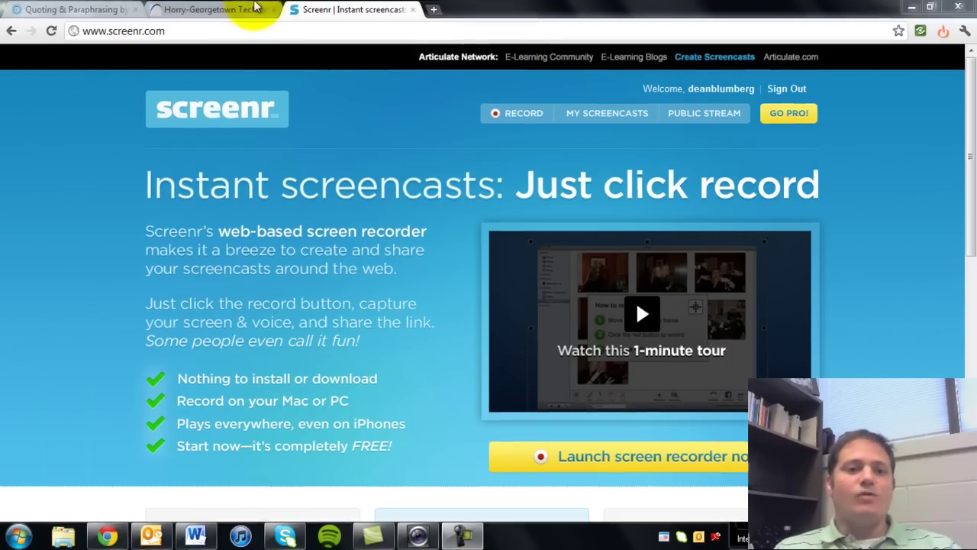
# - Check the college website and Prezi tabs, then sign out of Screenr
pyautogui.click(189, 6)
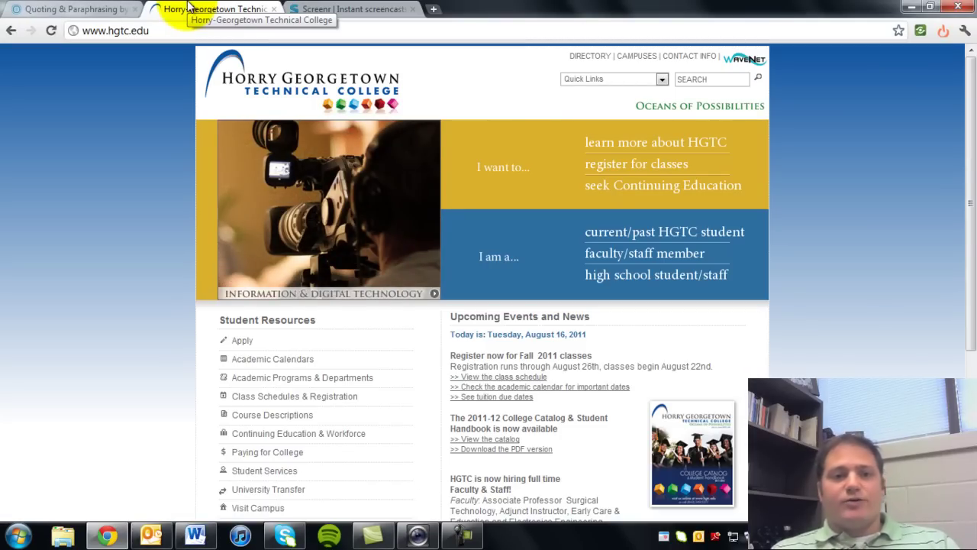
pyautogui.click(99, 8)
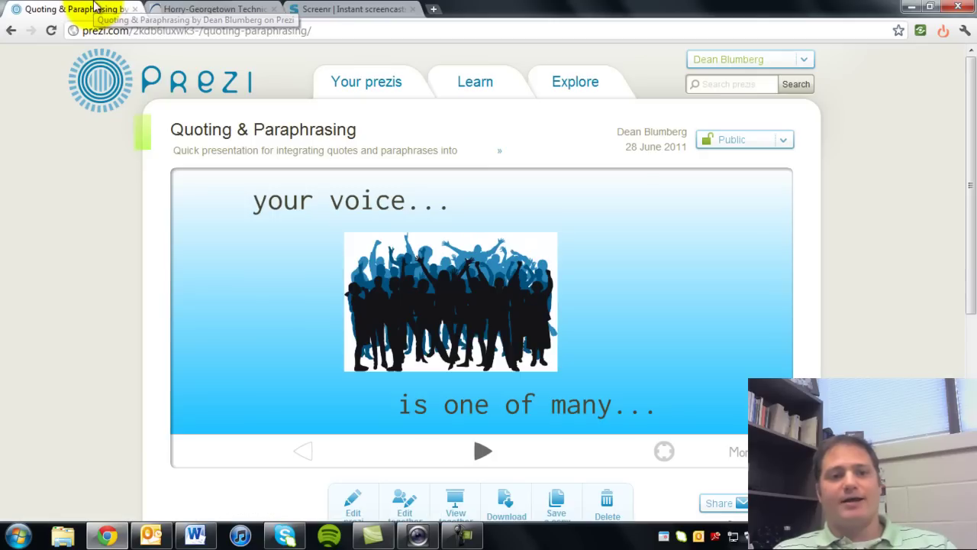
pyautogui.click(203, 9)
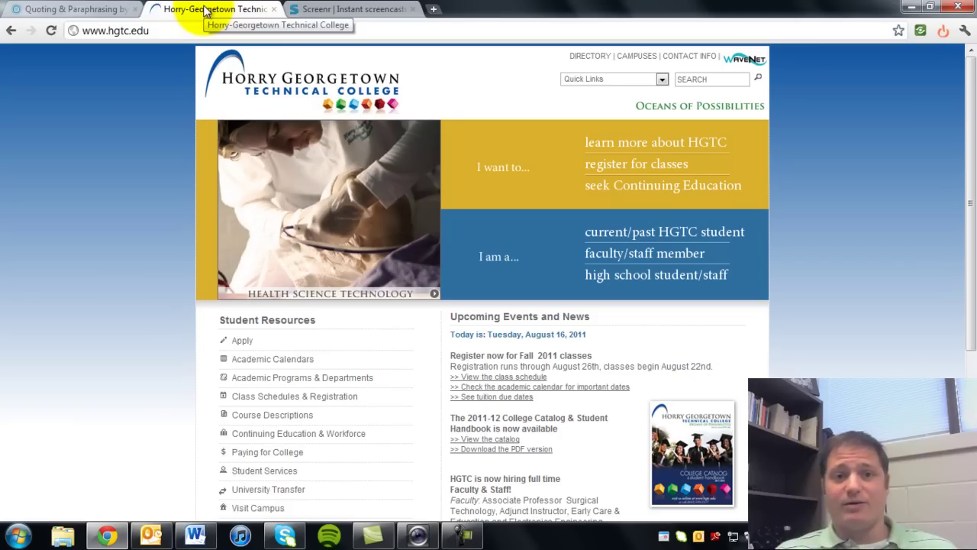
pyautogui.click(316, 9)
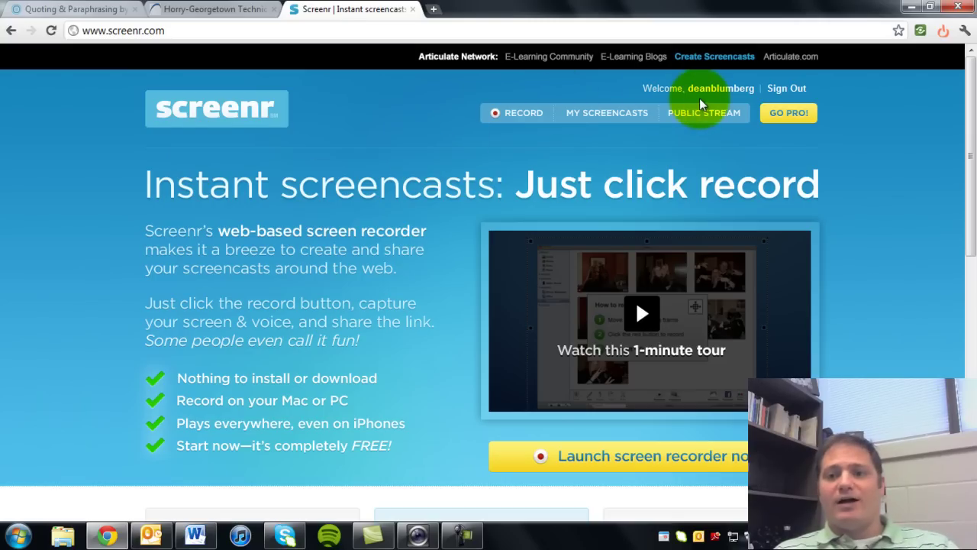
pyautogui.click(794, 89)
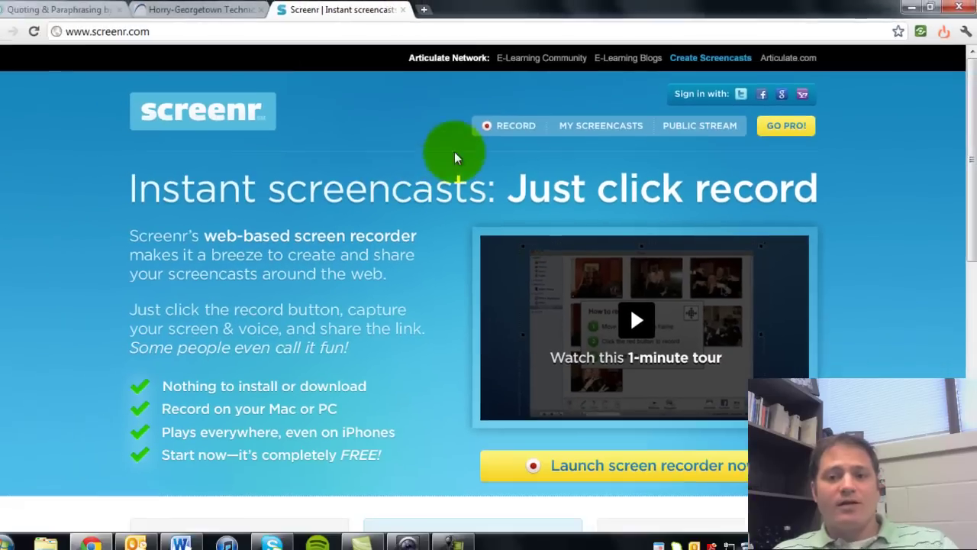
# - Launch the Screenr recorder and fit its capture frame to 1366 x 696
pyautogui.click(523, 126)
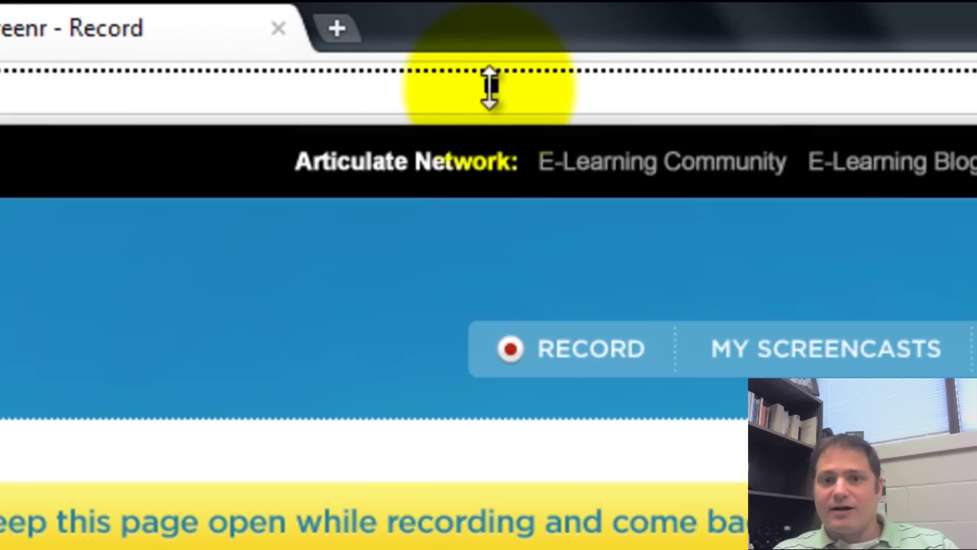
pyautogui.moveTo(488, 32); pyautogui.dragTo(489, 38)
pyautogui.moveTo(492, 106)
pyautogui.mouseDown()
pyautogui.moveTo(524, 338)
pyautogui.moveTo(517, 375)
pyautogui.moveTo(493, 111)
pyautogui.moveTo(496, 135)
pyautogui.moveTo(501, 96)
pyautogui.mouseUp()
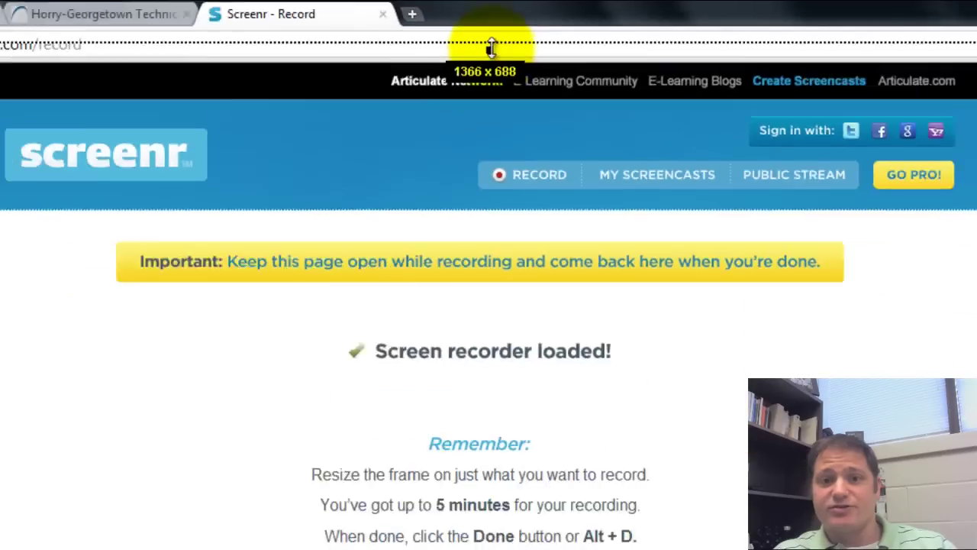
pyautogui.moveTo(490, 48); pyautogui.dragTo(489, 31)
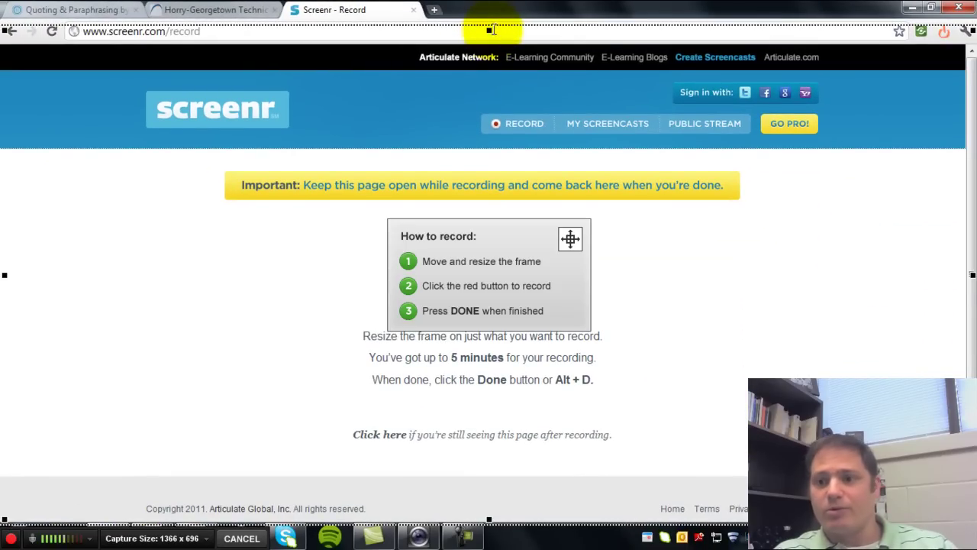
pyautogui.moveTo(971, 273); pyautogui.dragTo(973, 273)
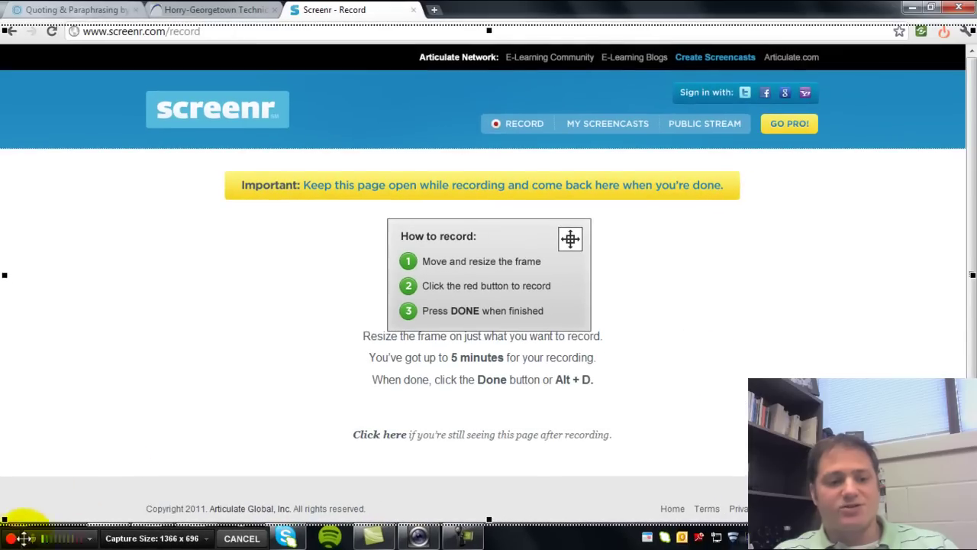
# - Start recording and show the Quoting & Paraphrasing Prezi full screen
pyautogui.click(11, 538)
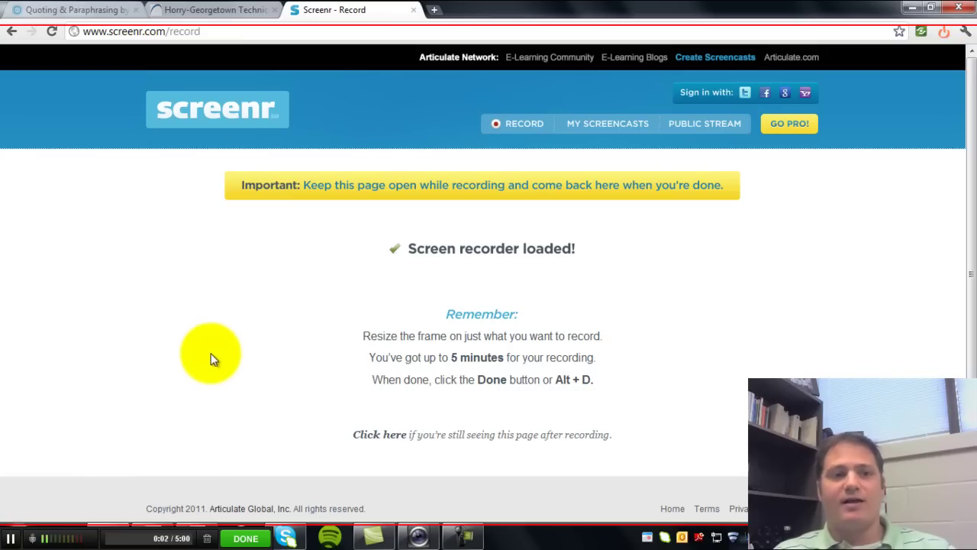
pyautogui.click(38, 11)
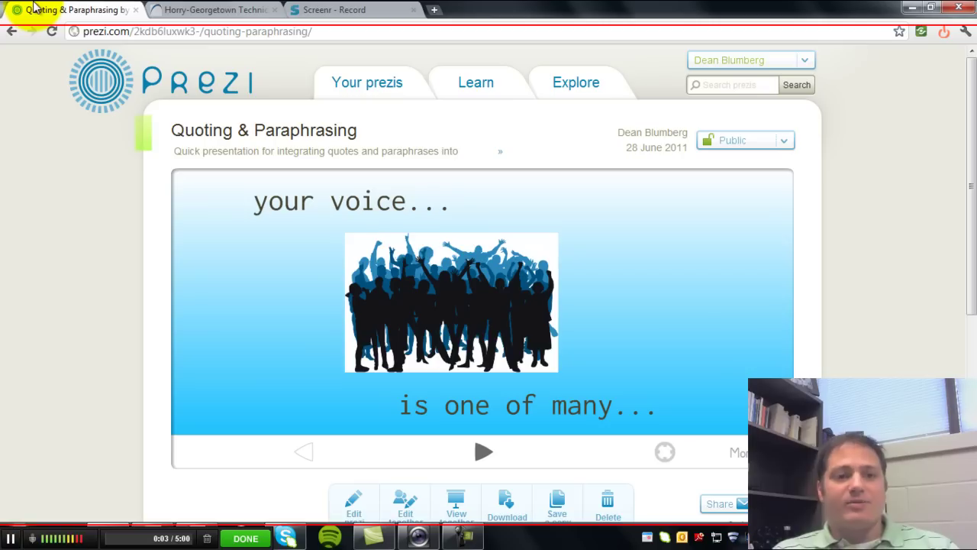
pyautogui.moveTo(737, 450)
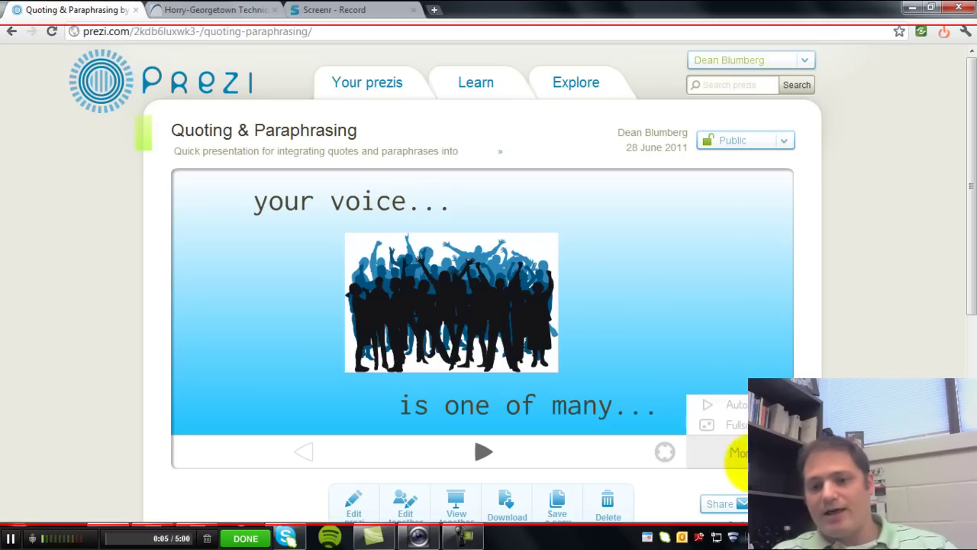
pyautogui.click(738, 425)
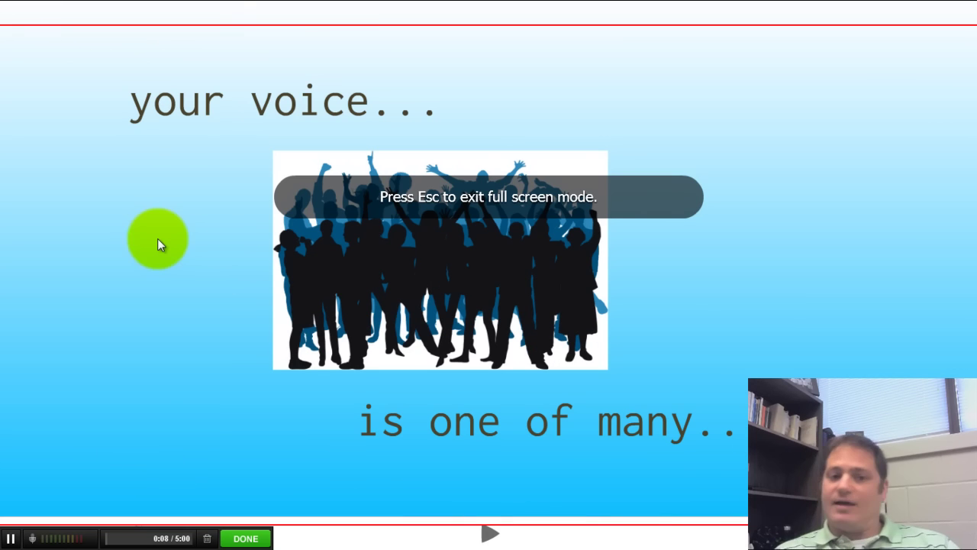
# - Advance three frames to the Quoting and Paraphrasing frame, then exit full screen
pyautogui.press('Right')
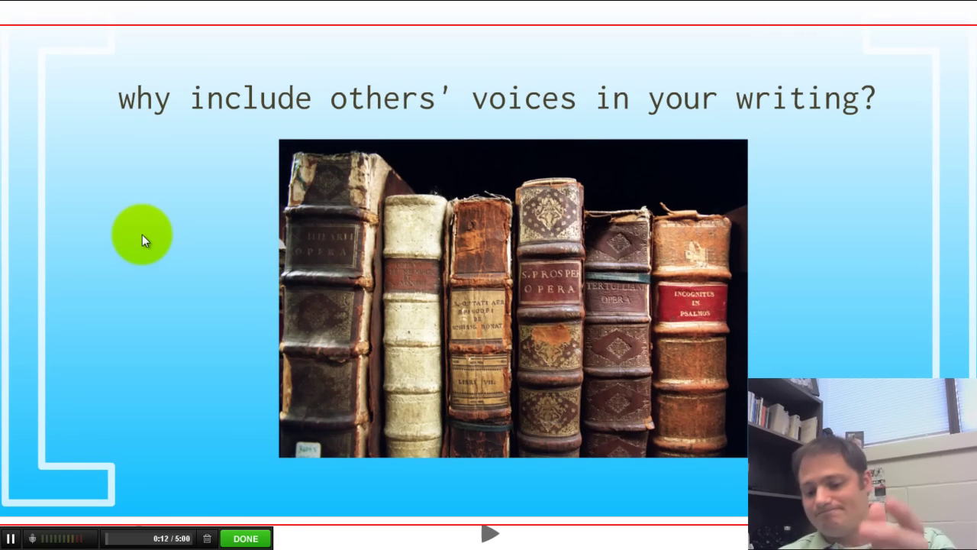
pyautogui.press('Right')
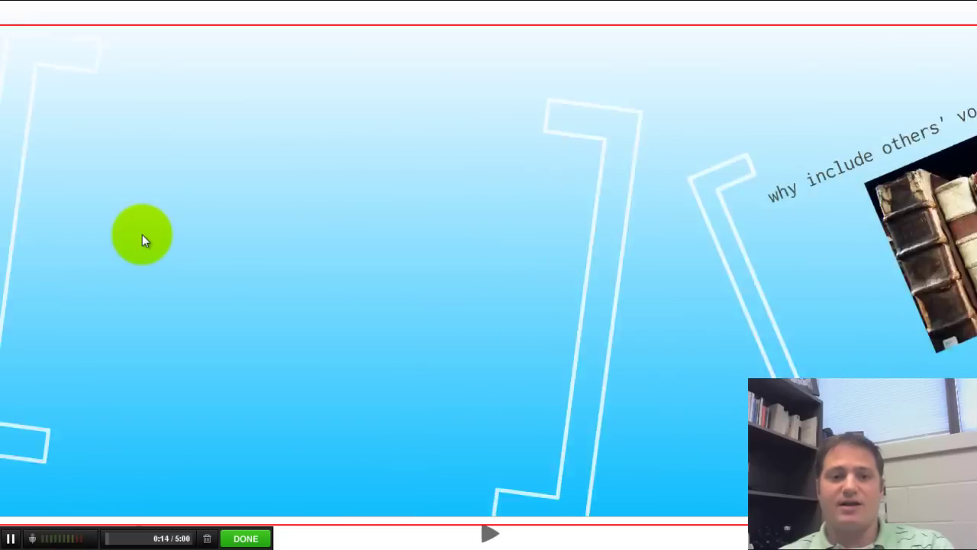
pyautogui.press('Right')
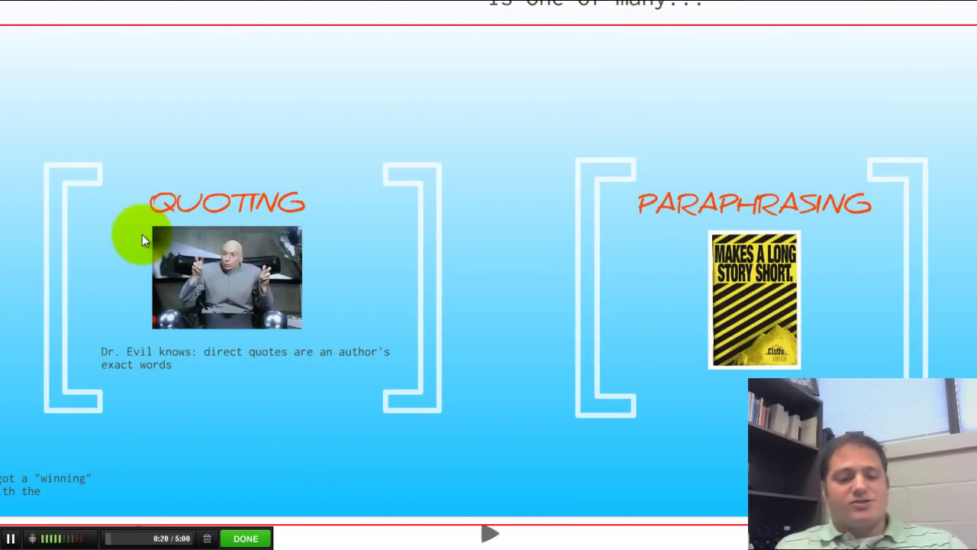
pyautogui.press('Escape')
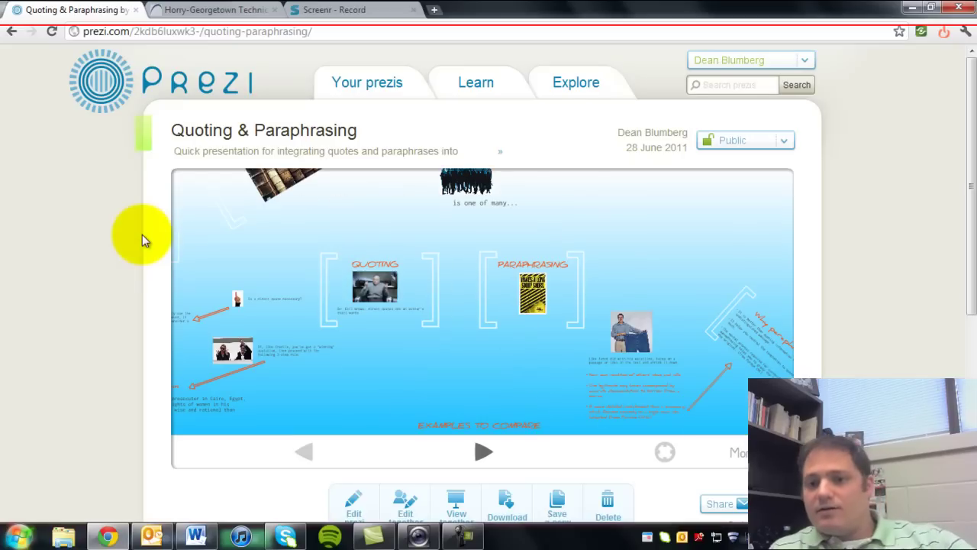
# - Open the HGTC Library page via Quick Links, then bring up the ENGL 155 syllabus in Word
pyautogui.click(202, 9)
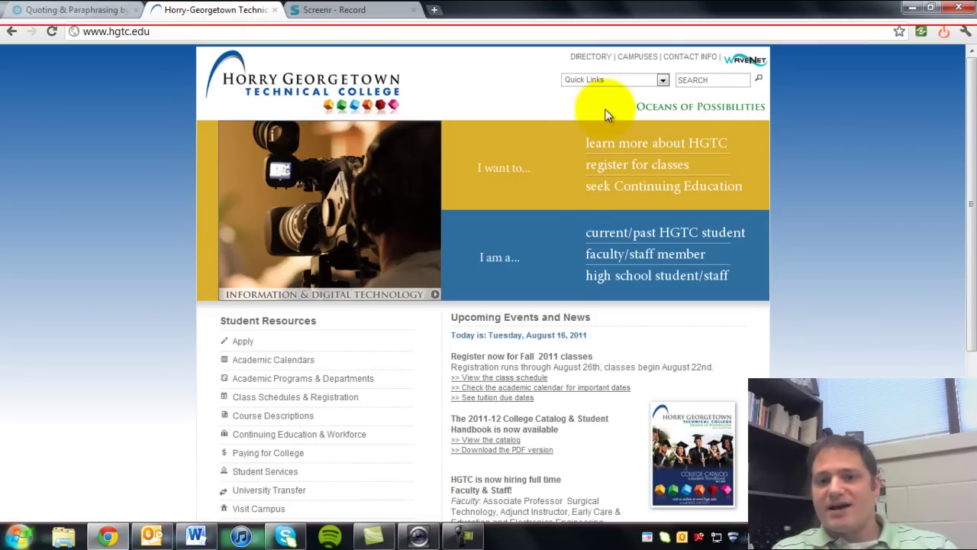
pyautogui.click(622, 81)
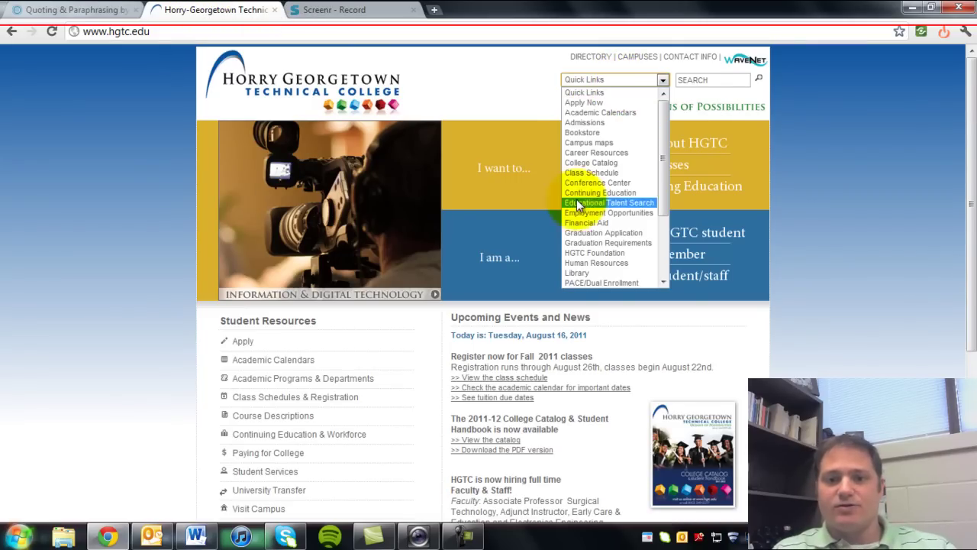
pyautogui.click(575, 273)
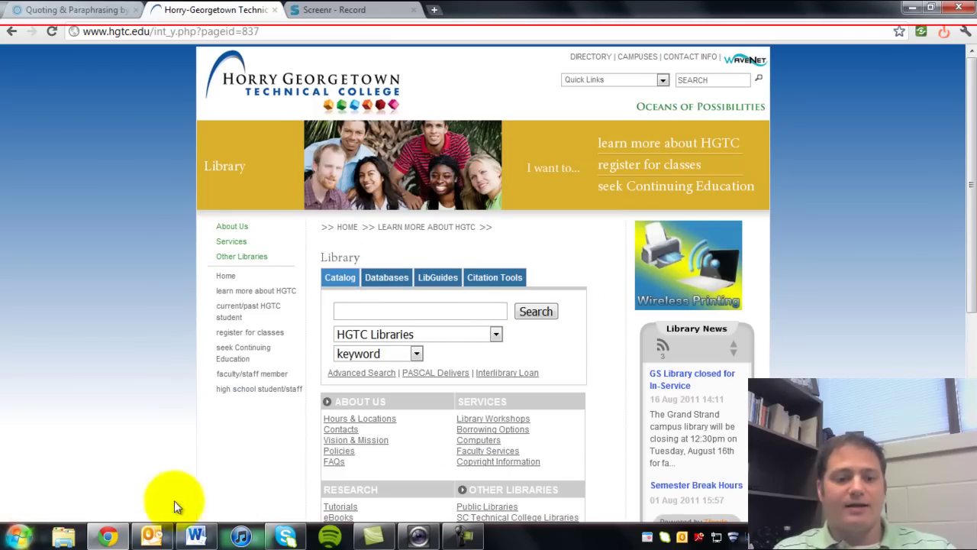
pyautogui.click(195, 535)
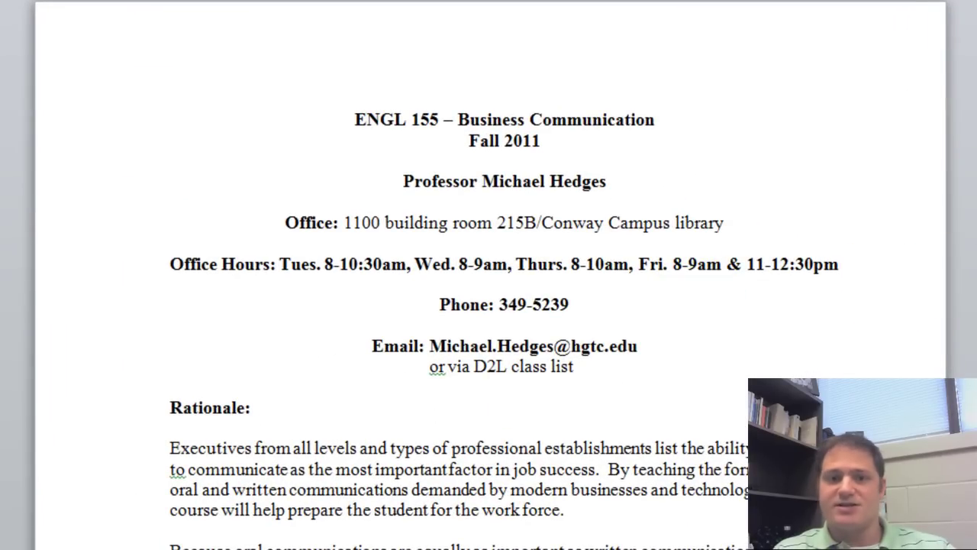
# - Scroll the syllabus down to its Materials list, then return to the HGTC Library page
pyautogui.scroll(-5, 489, 275)
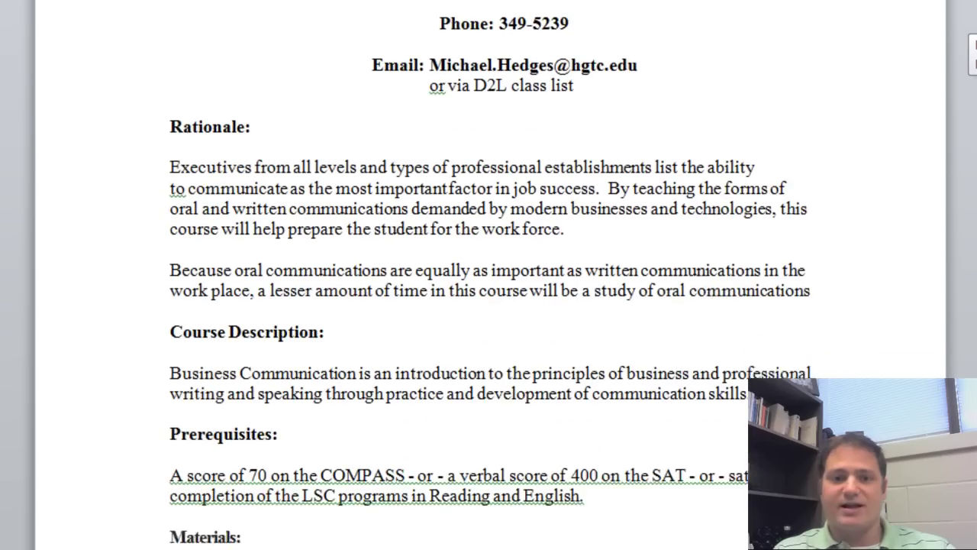
pyautogui.scroll(-4, 488, 274)
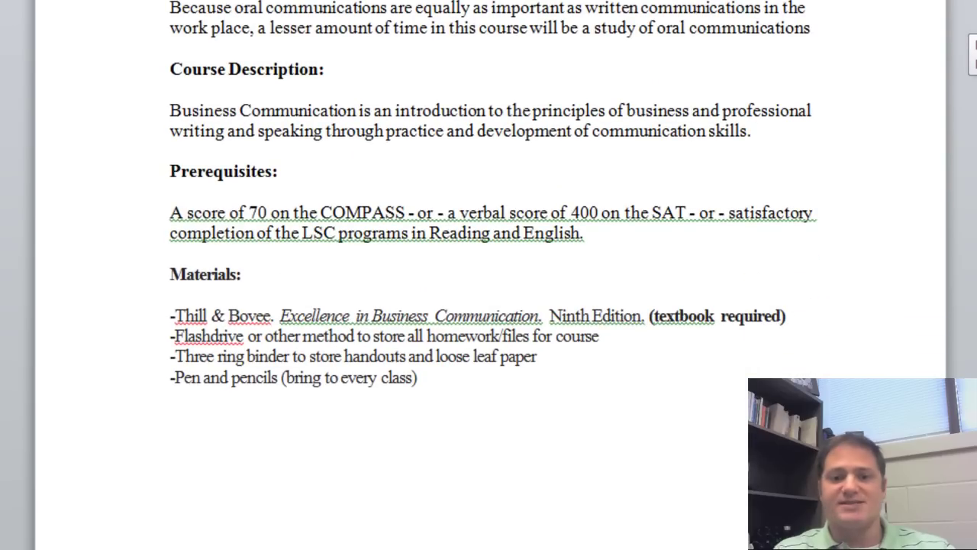
pyautogui.scroll(-2, 489, 275)
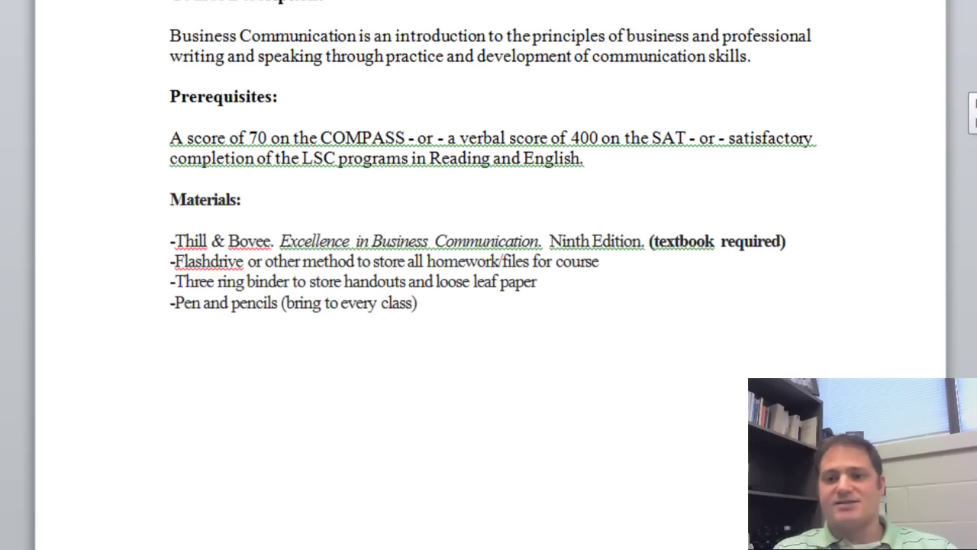
pyautogui.scroll(8, 491, 313)
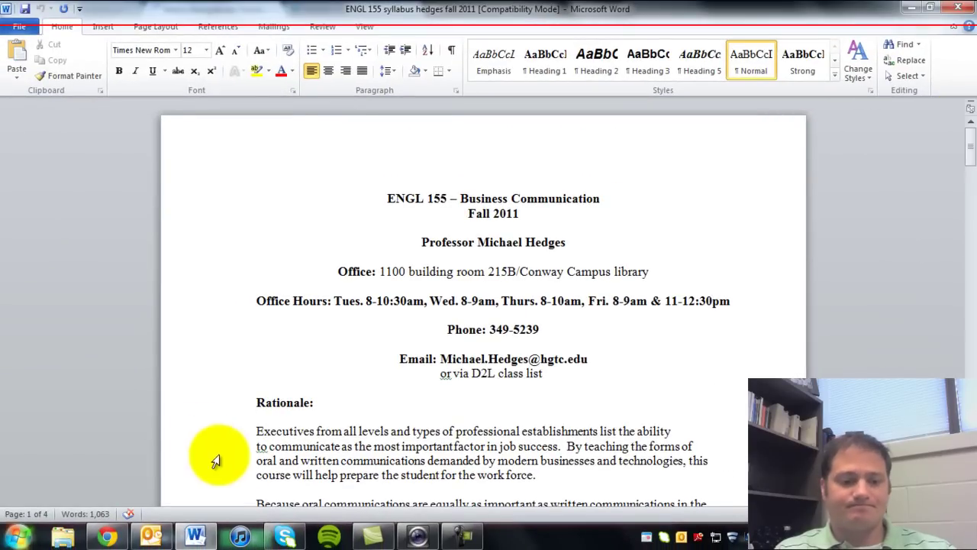
pyautogui.click(107, 536)
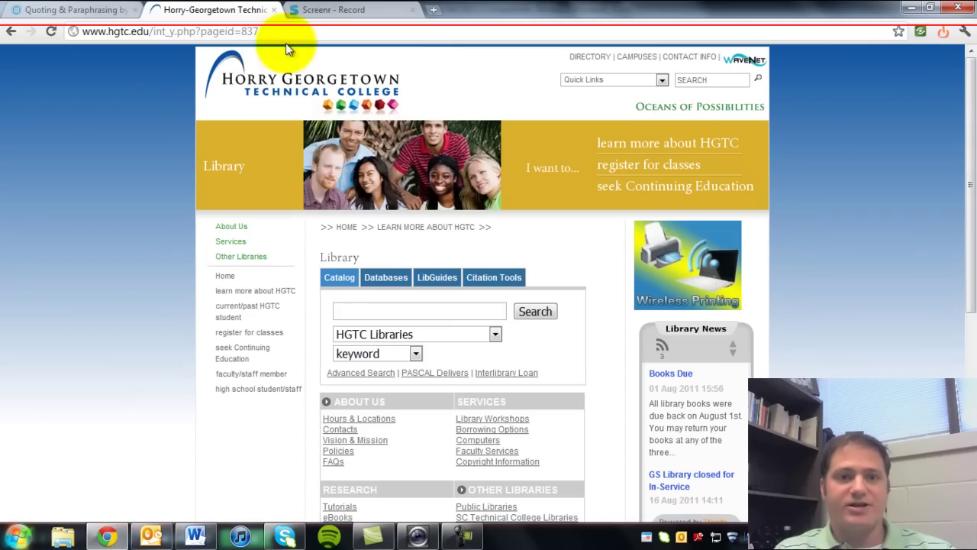
# - Finish the Screenr recording and sign in with a Google account to reach the publish page
pyautogui.click(336, 9)
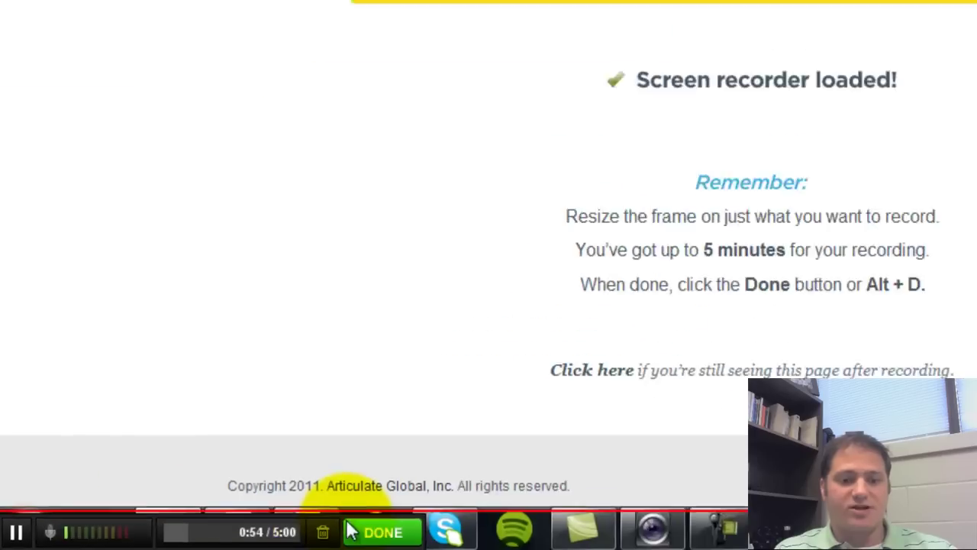
pyautogui.click(565, 525)
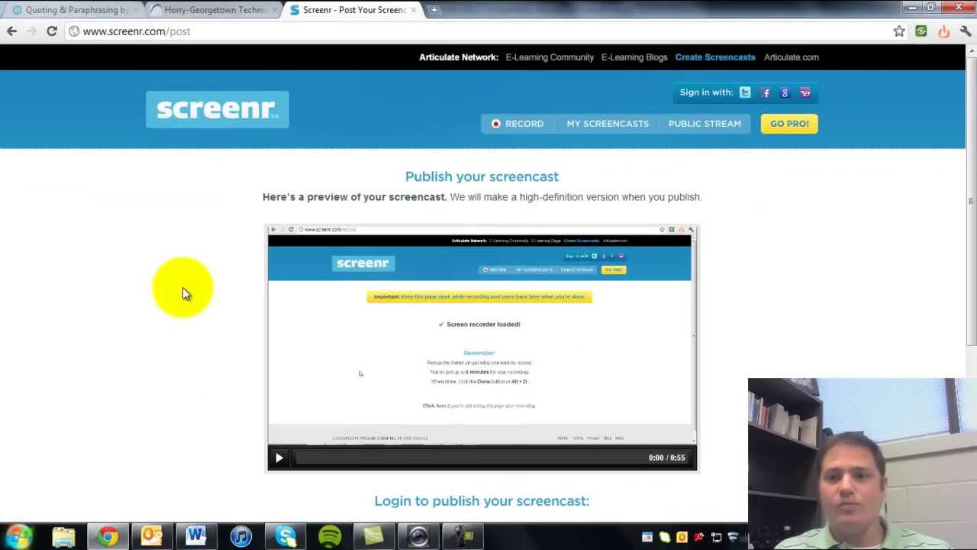
pyautogui.moveTo(971, 99); pyautogui.dragTo(973, 218)
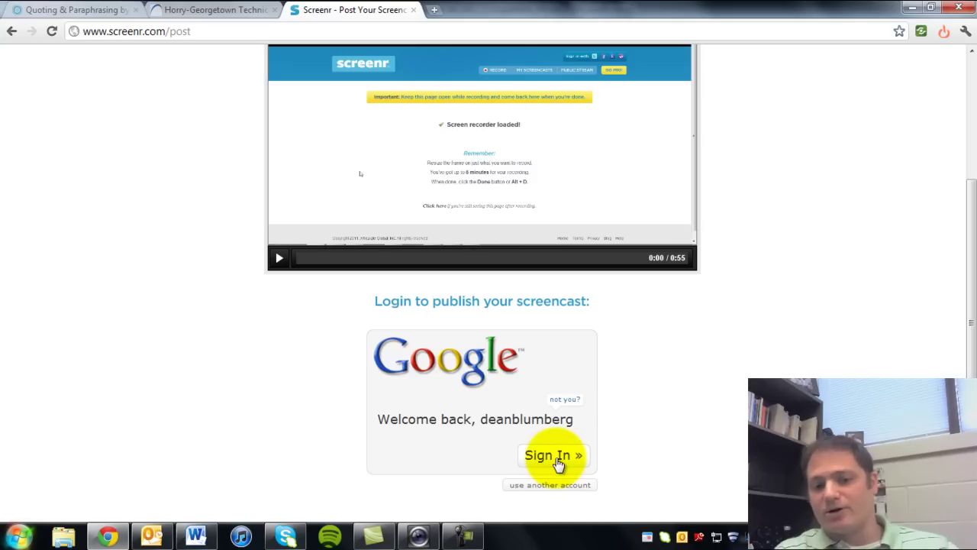
pyautogui.click(556, 458)
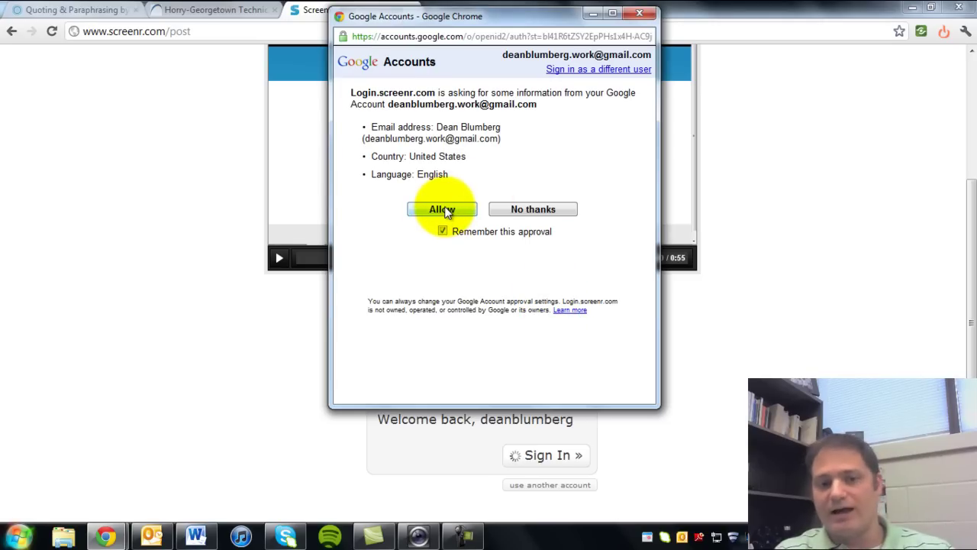
pyautogui.click(446, 212)
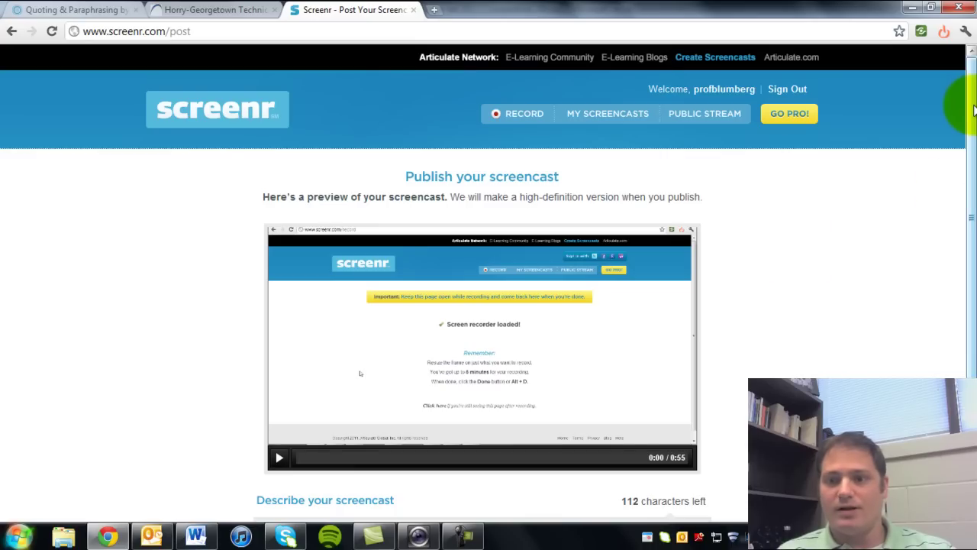
pyautogui.moveTo(972, 111); pyautogui.dragTo(970, 187)
# - Describe the screencast as 'Tutorial Test' and publish it
pyautogui.click(374, 406)
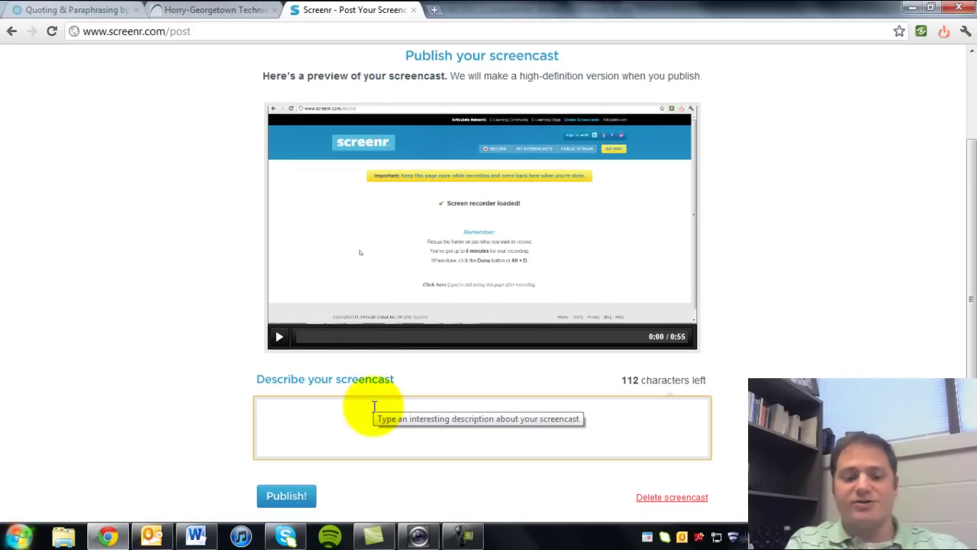
pyautogui.write('Tut')
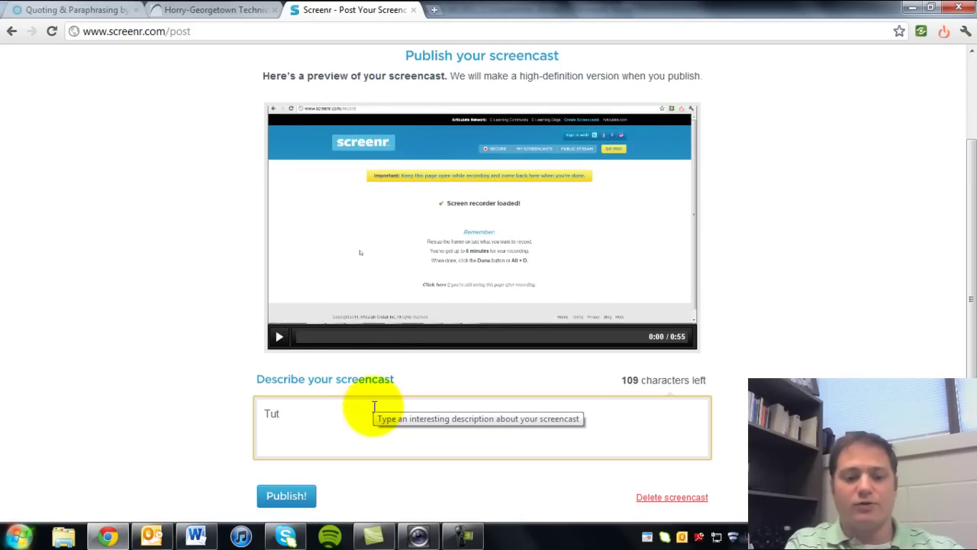
pyautogui.write('orial Test')
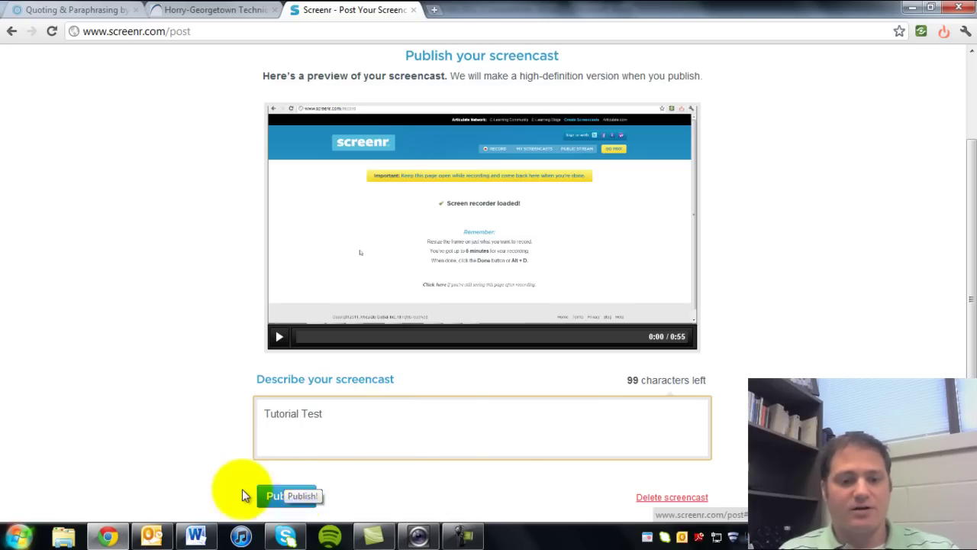
pyautogui.click(287, 496)
pyautogui.scroll(-2, 286, 500)
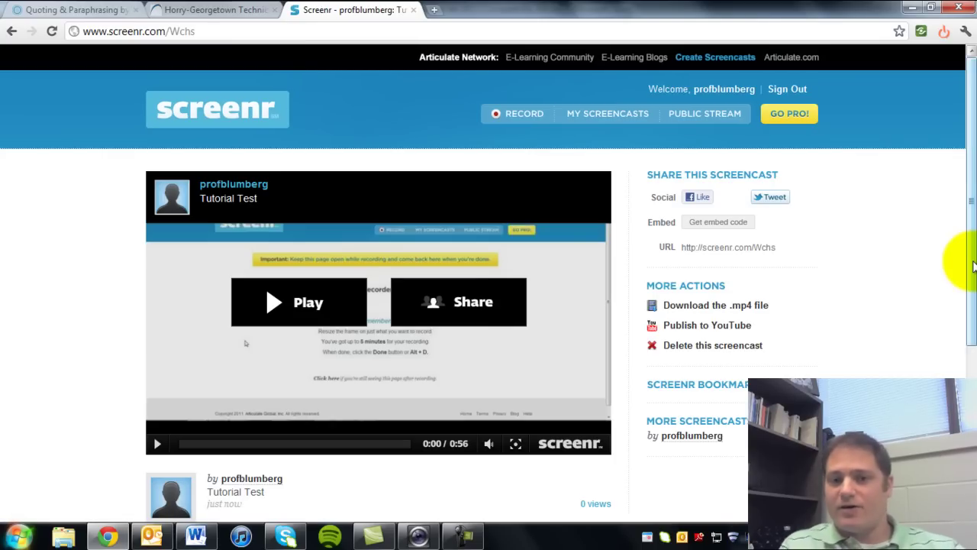
# - Show the screencast's sharing options and select its embed code and share URL
pyautogui.scroll(-2, 973, 267)
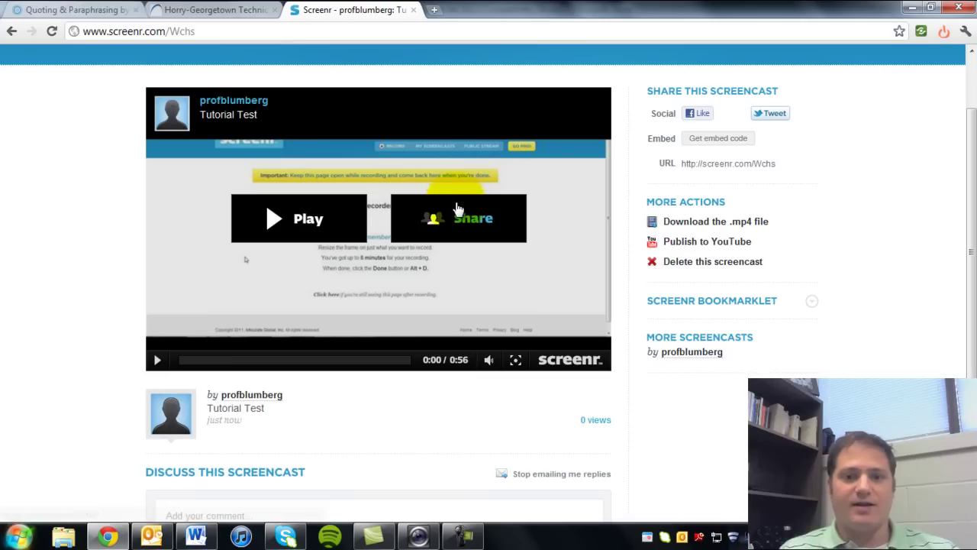
pyautogui.click(456, 217)
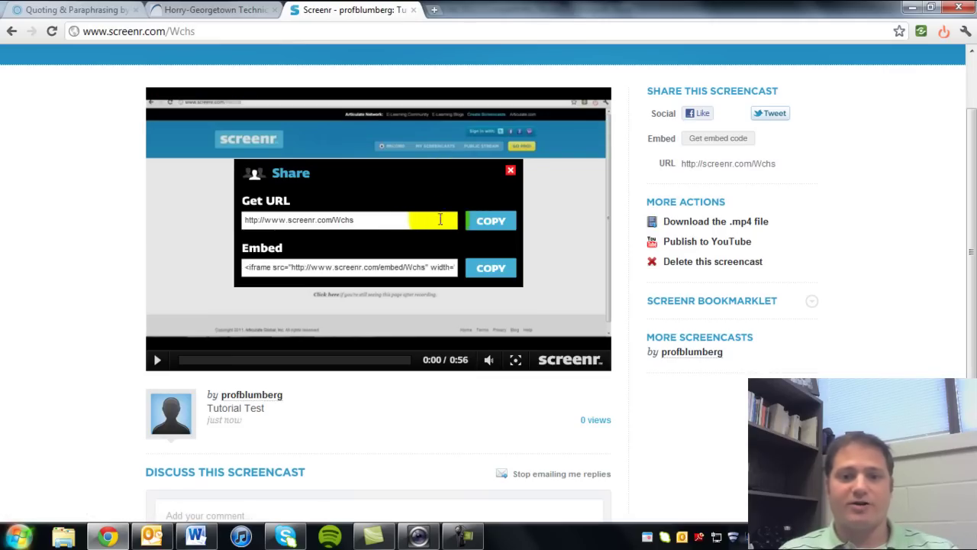
pyautogui.click(416, 267)
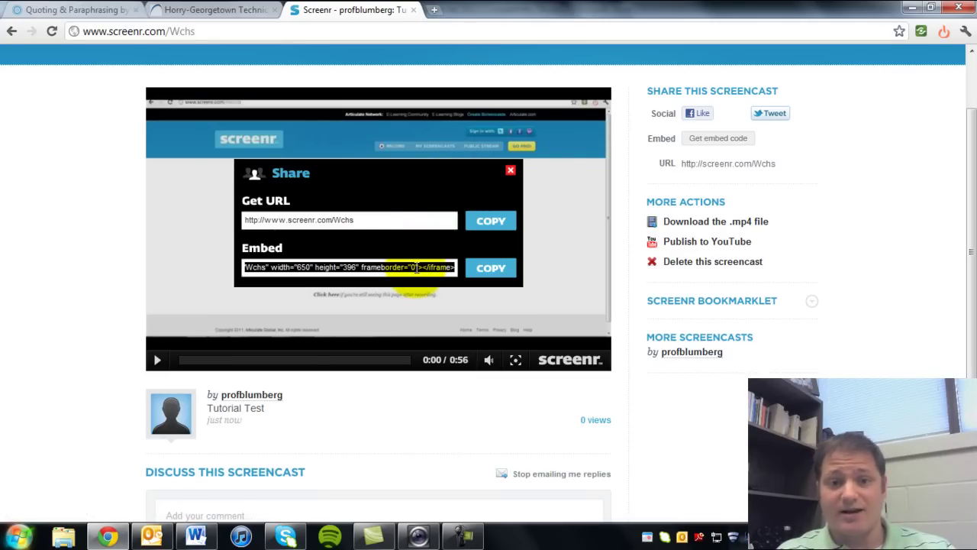
pyautogui.click(393, 219)
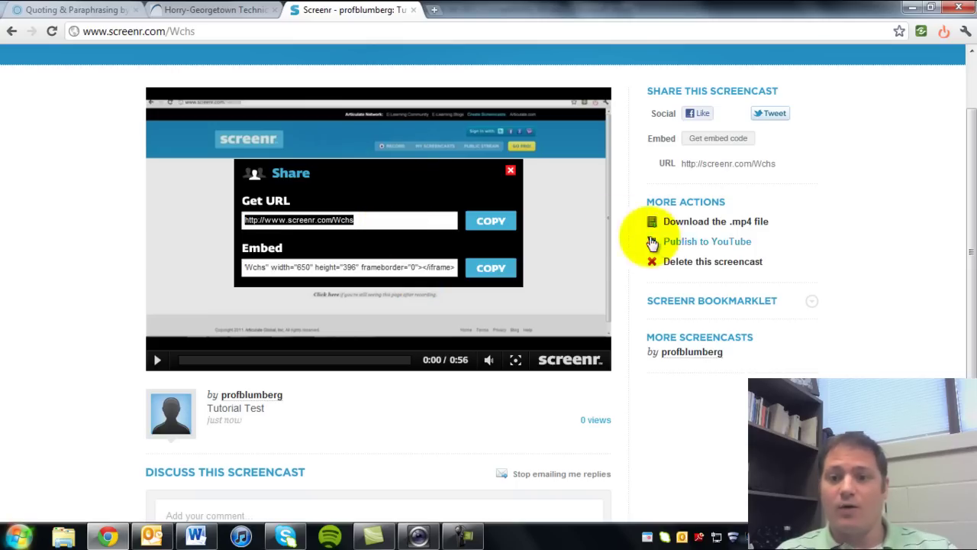
# - Bring up the Publish to YouTube login form and go to its username and password fields
pyautogui.click(700, 242)
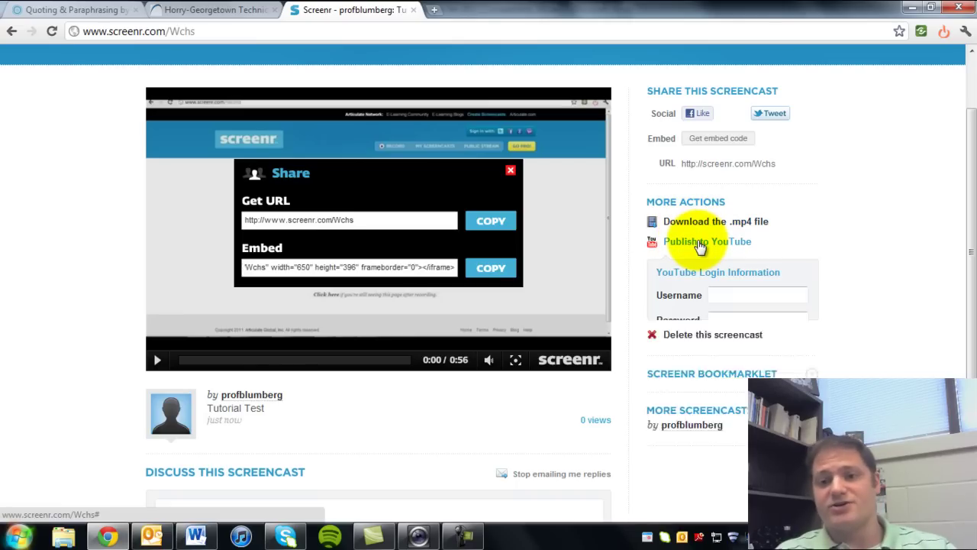
pyautogui.click(739, 297)
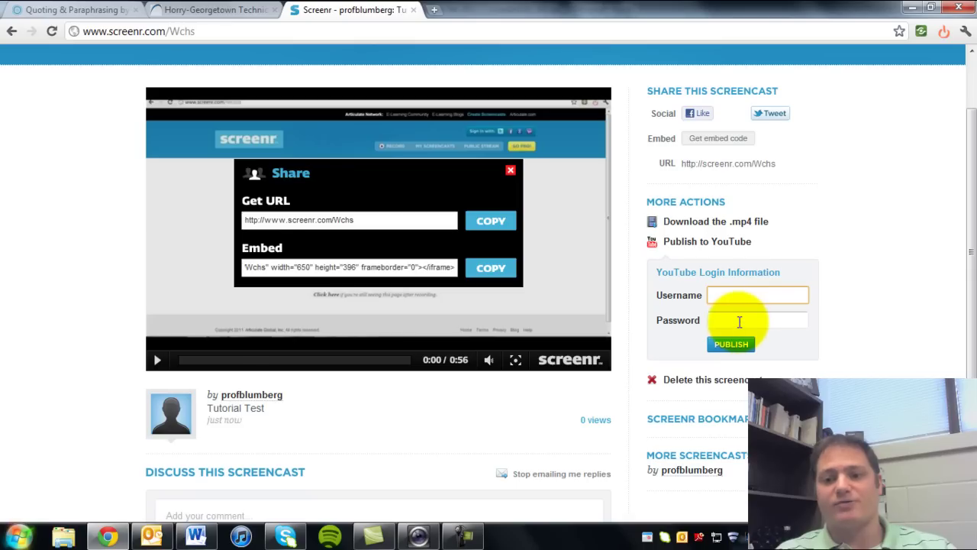
pyautogui.click(738, 322)
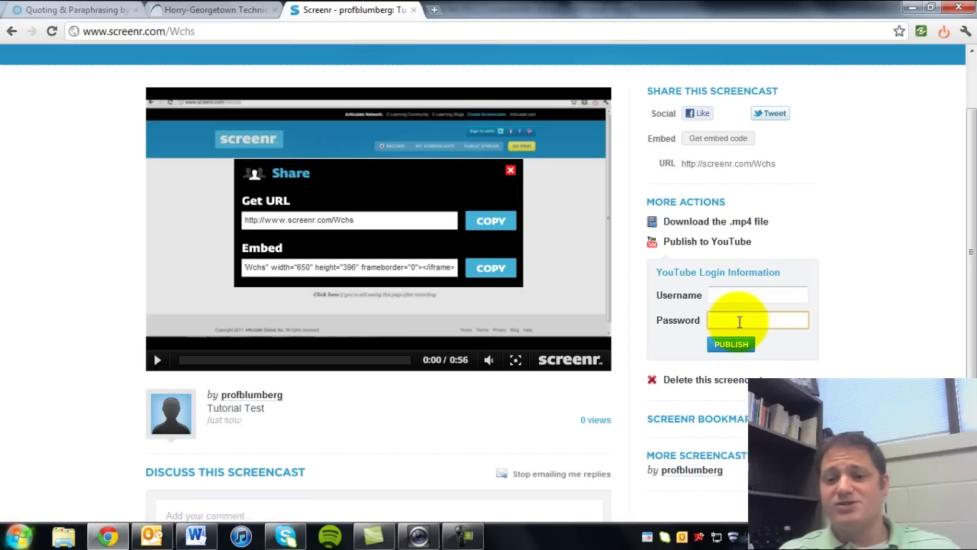